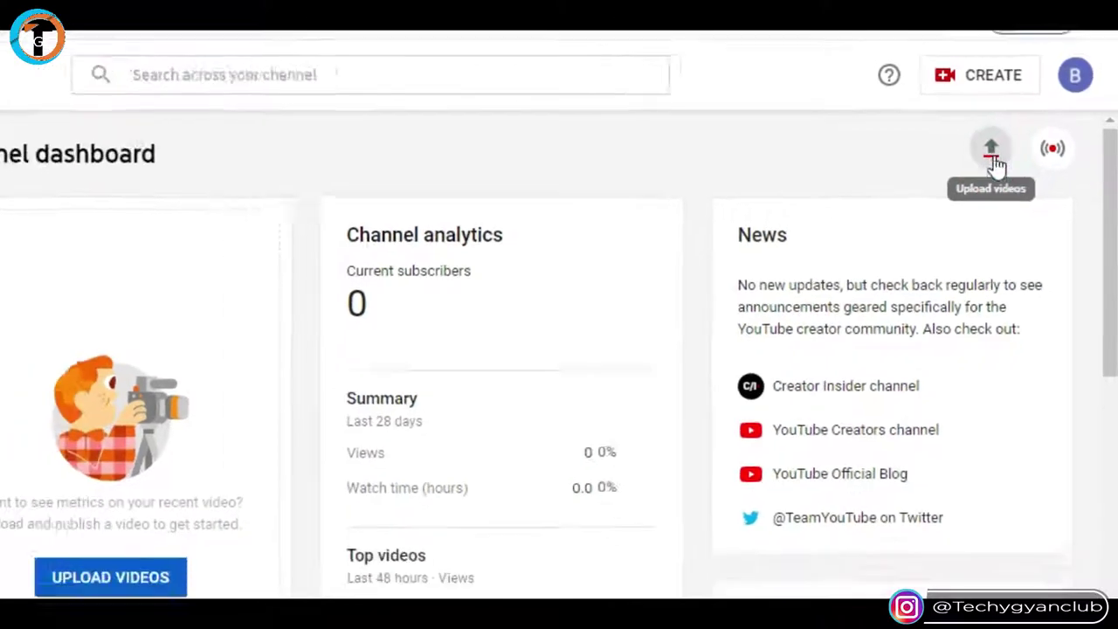
click(991, 154)
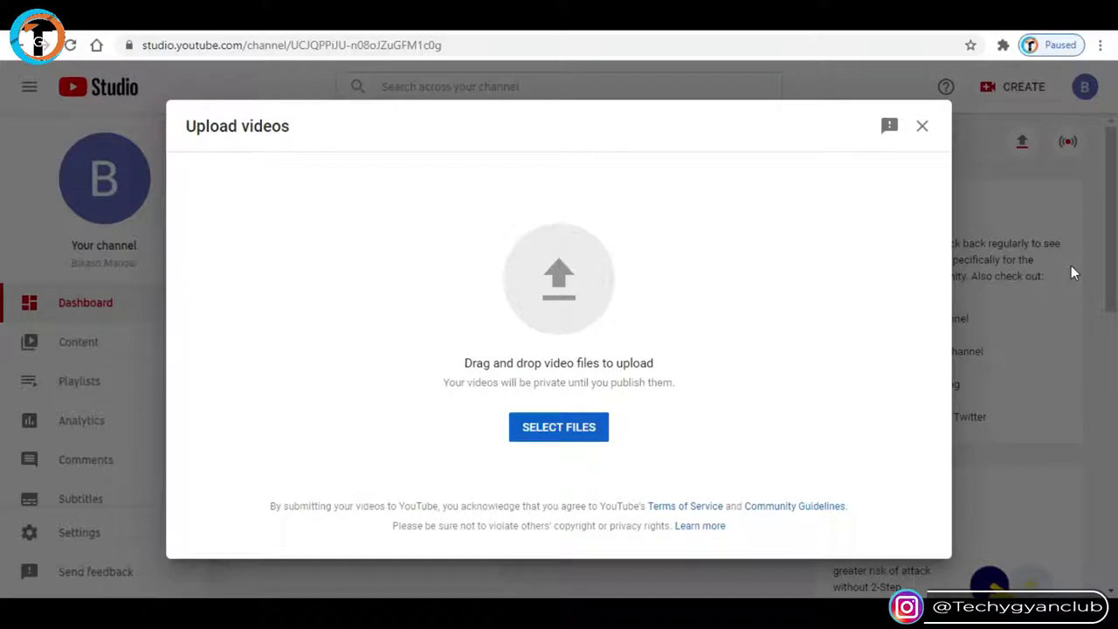
click(560, 283)
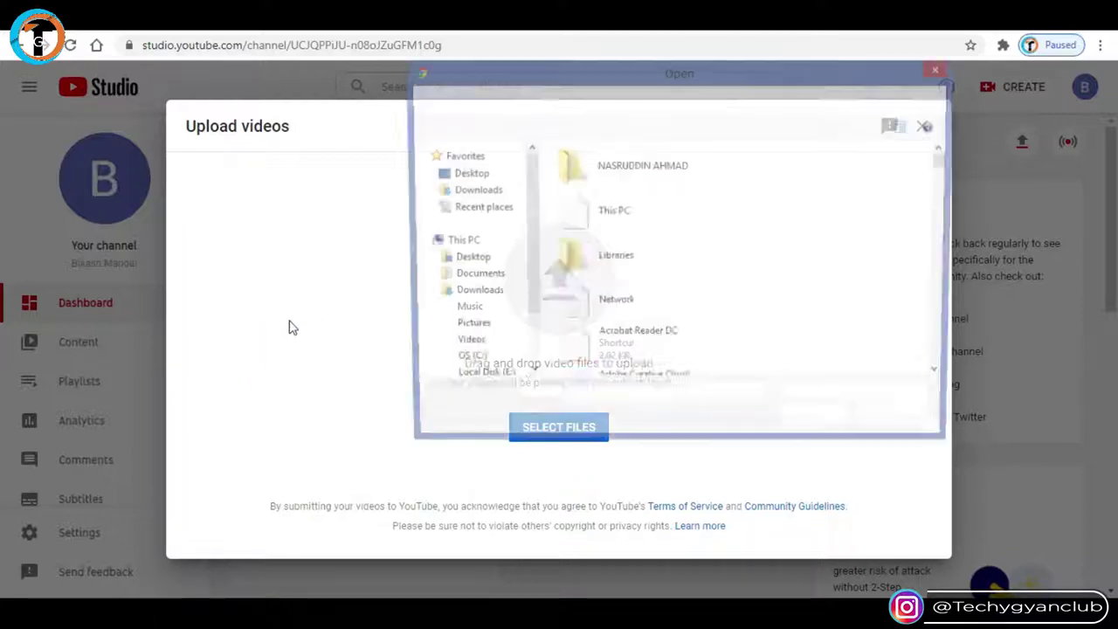
click(465, 258)
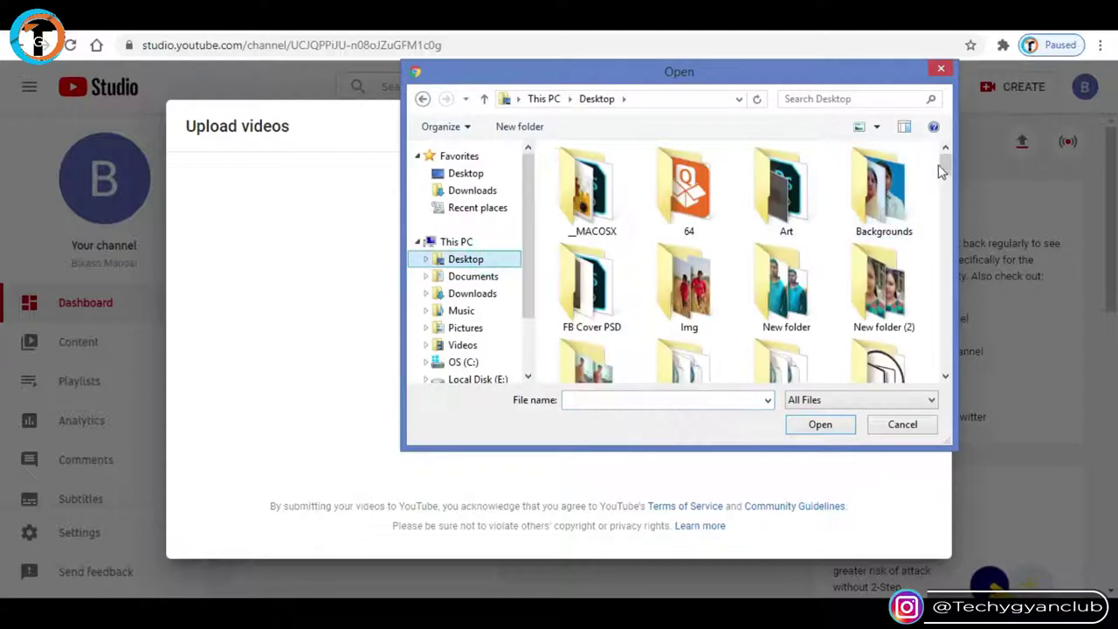
drag(948, 170, 945, 363)
click(592, 223)
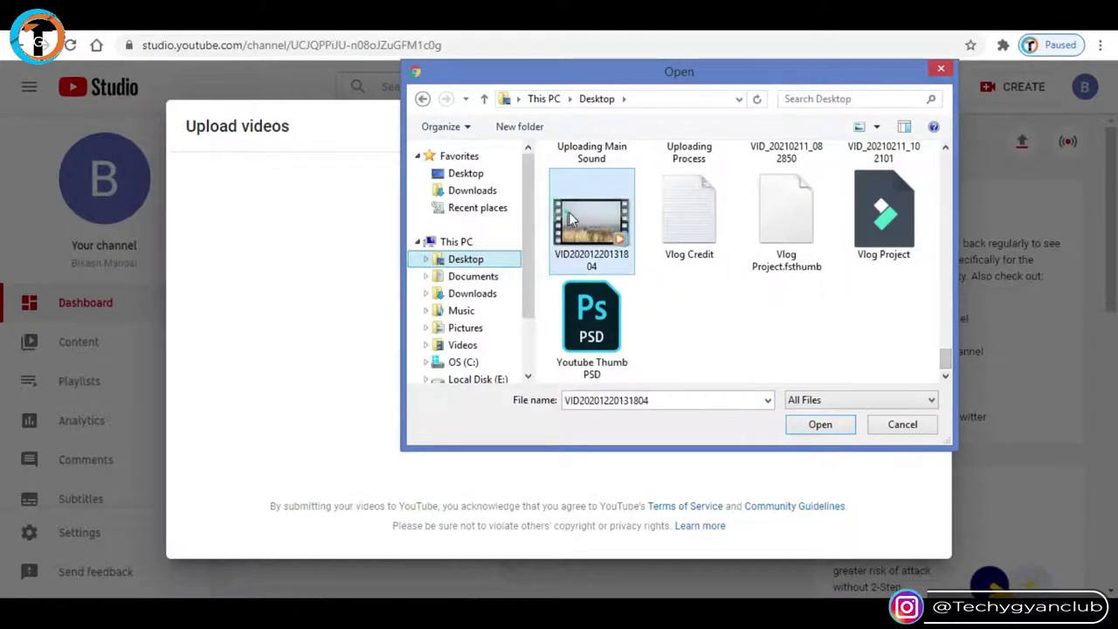
click(818, 423)
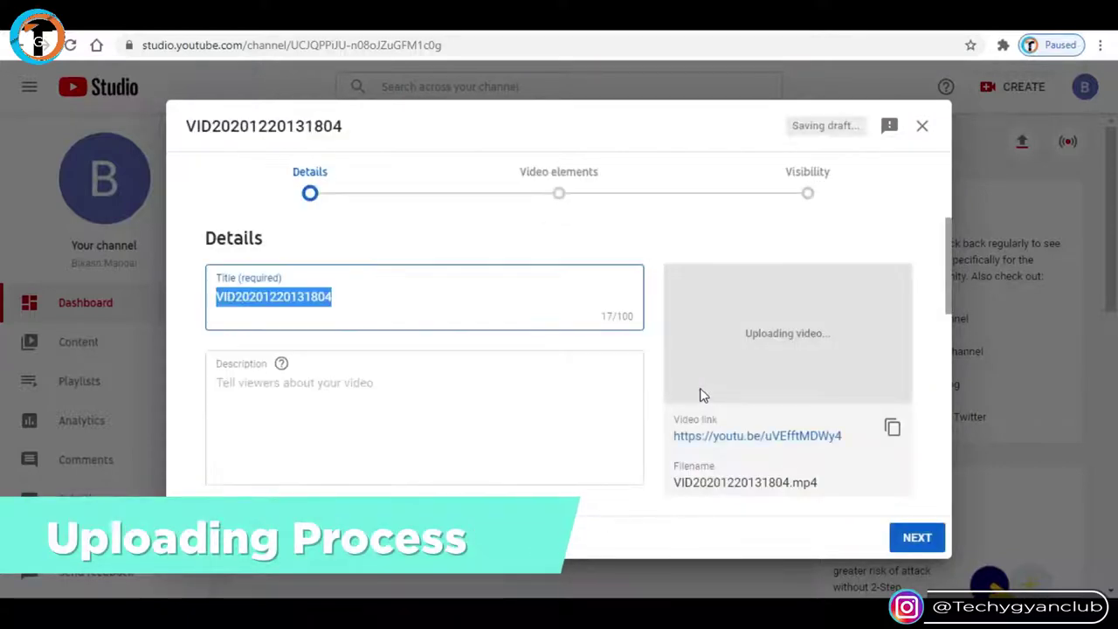
Step: Replace the default title of the uploading video with "Demo video"
scroll(483, 358, down, 1)
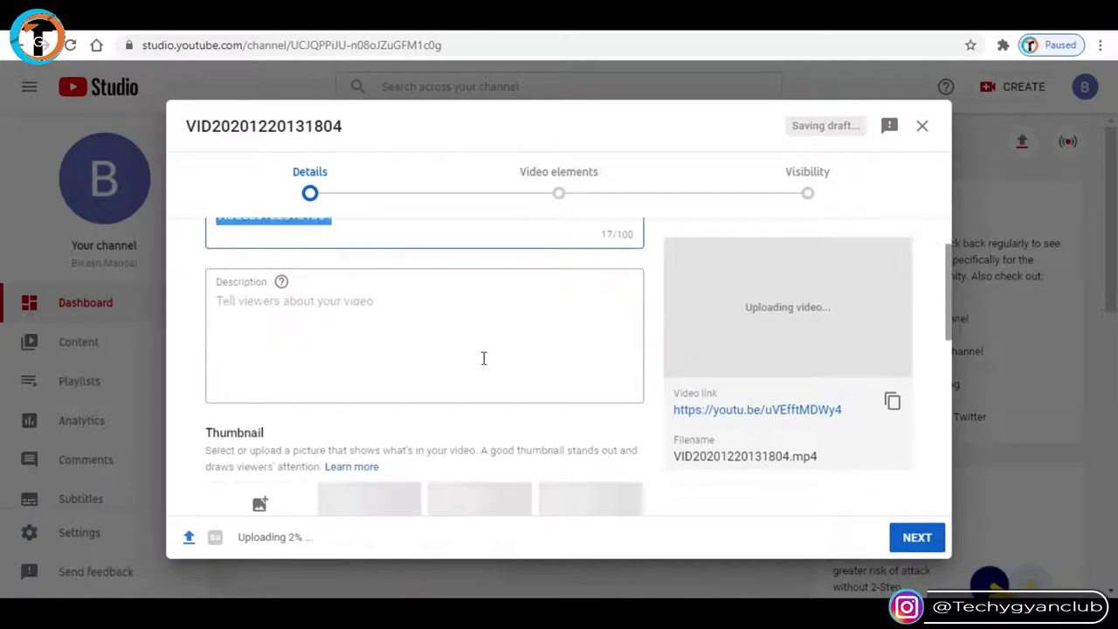
scroll(483, 358, down, 3)
scroll(480, 366, up, 4)
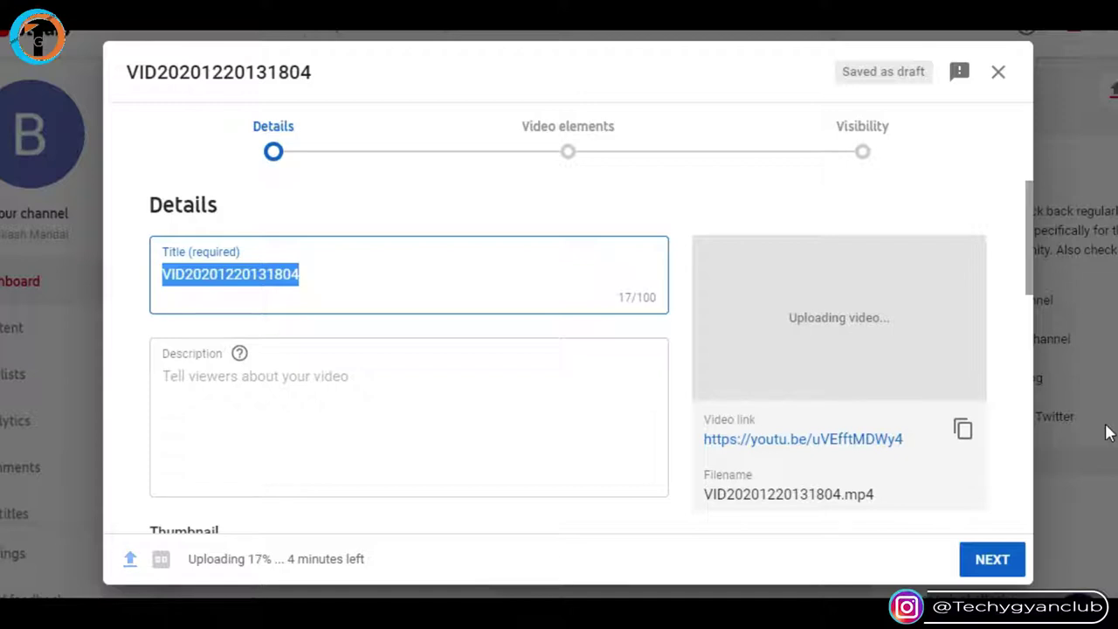
text(De)
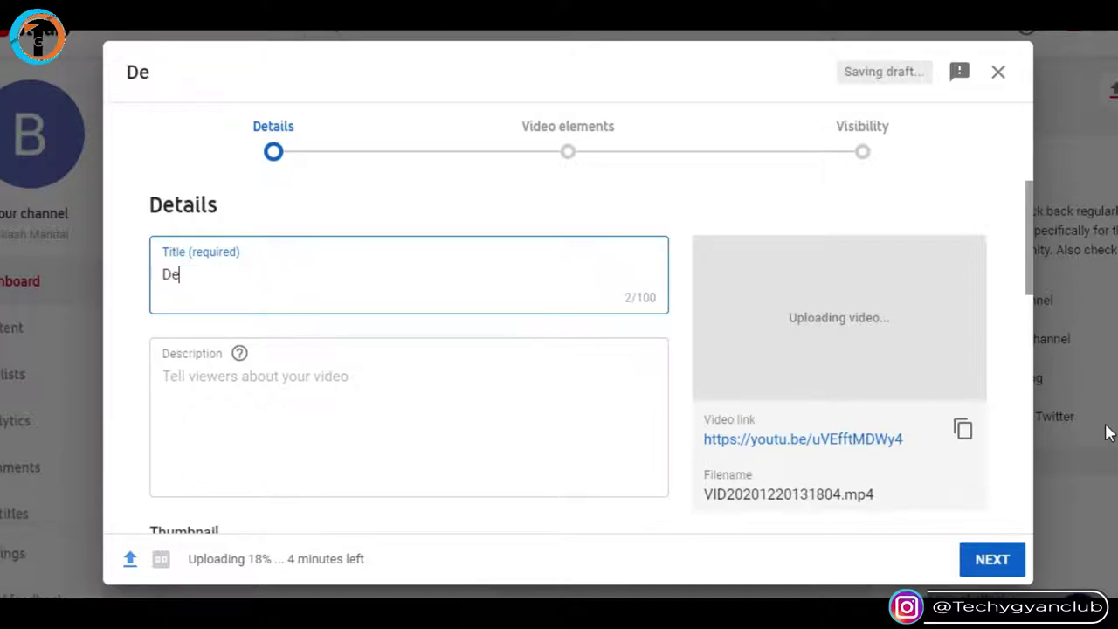
text(mo video)
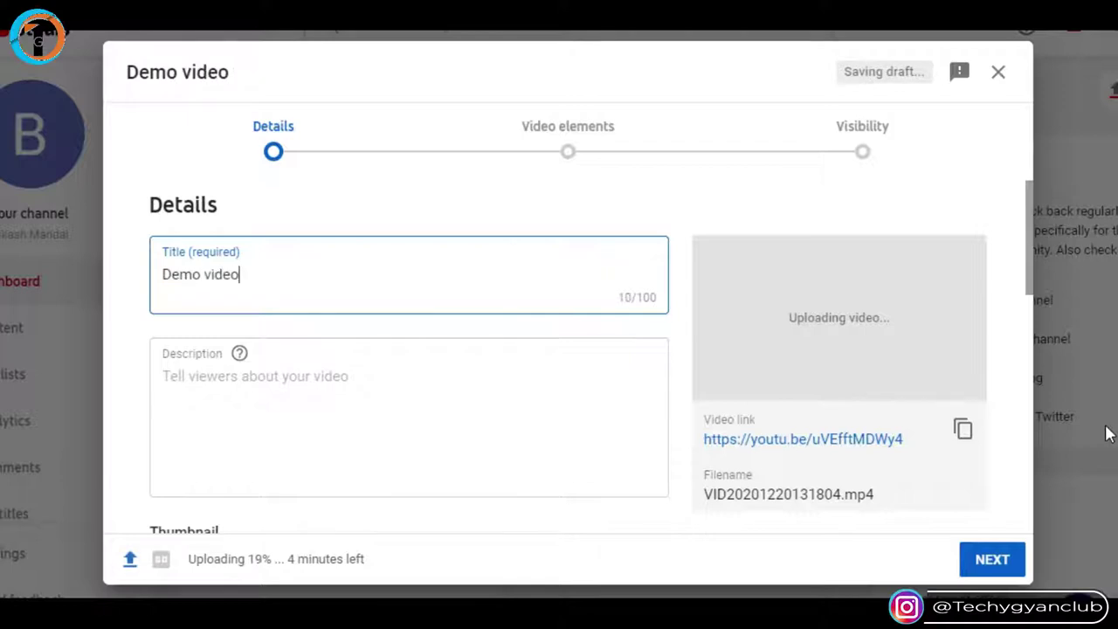
Step: Enter "This is demo video" as the video's description
click(330, 376)
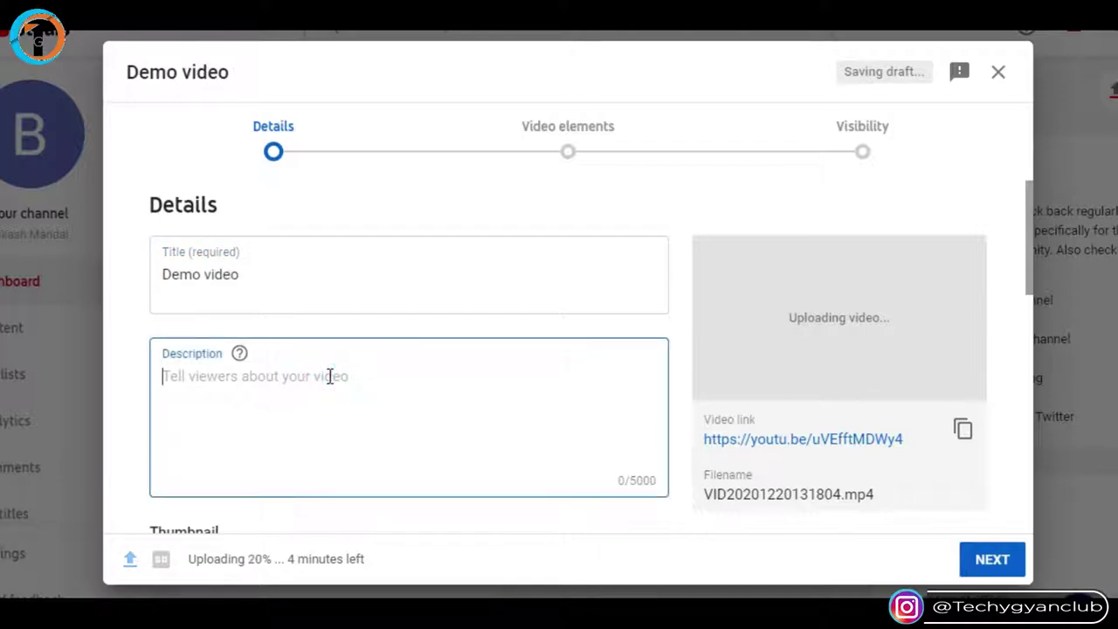
text(This)
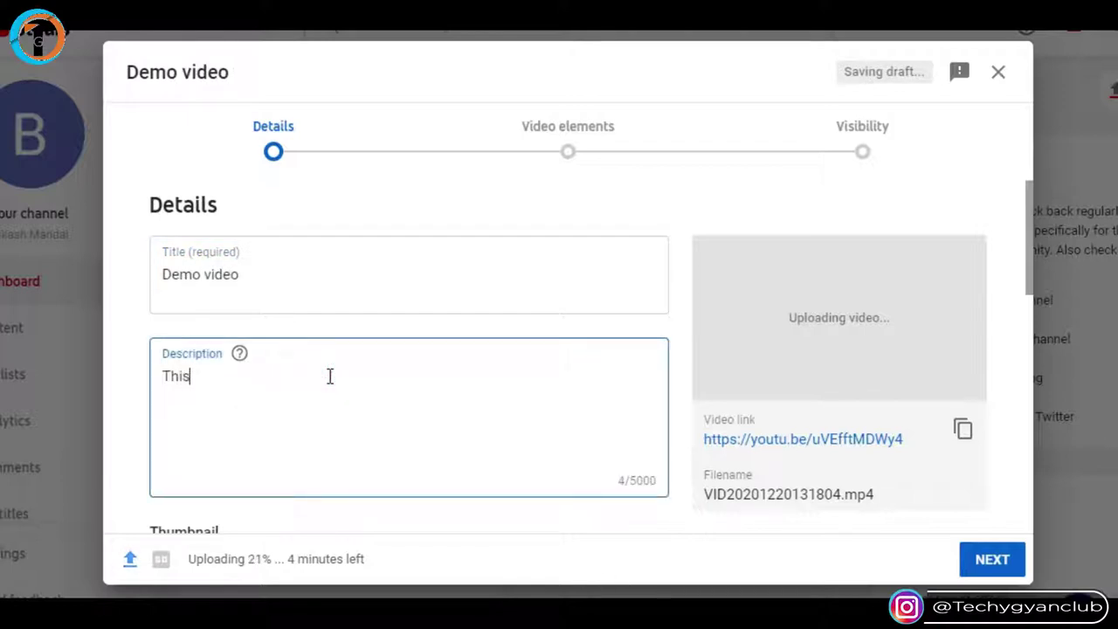
text( is demo v)
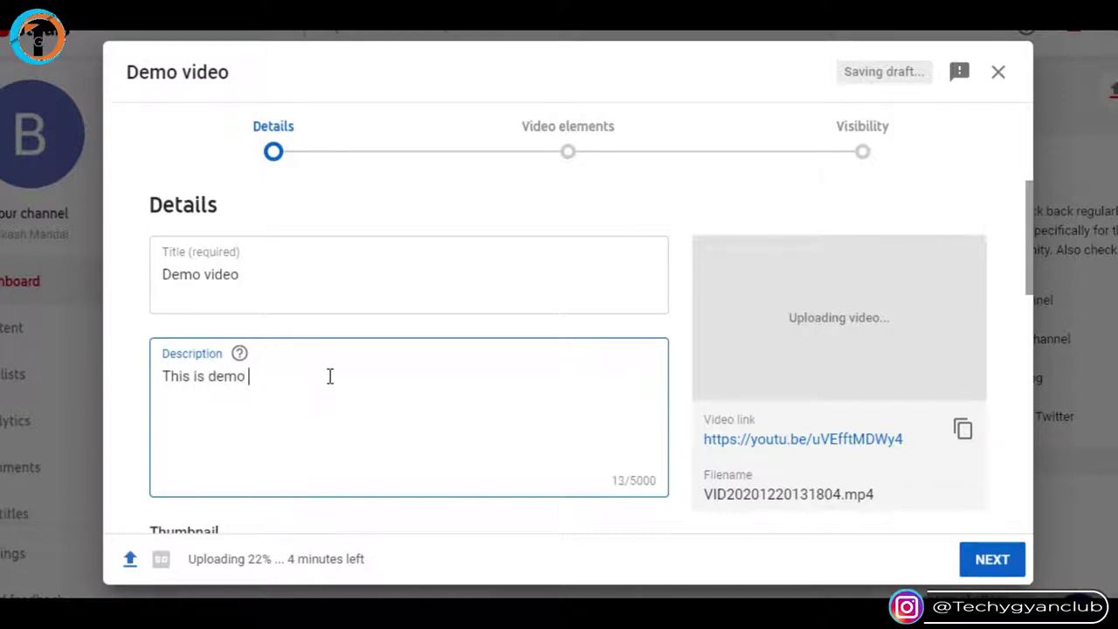
text(video)
Step: Set the audience of the video to "No, it's not made for kids"
scroll(364, 369, down, 2)
scroll(366, 370, down, 1)
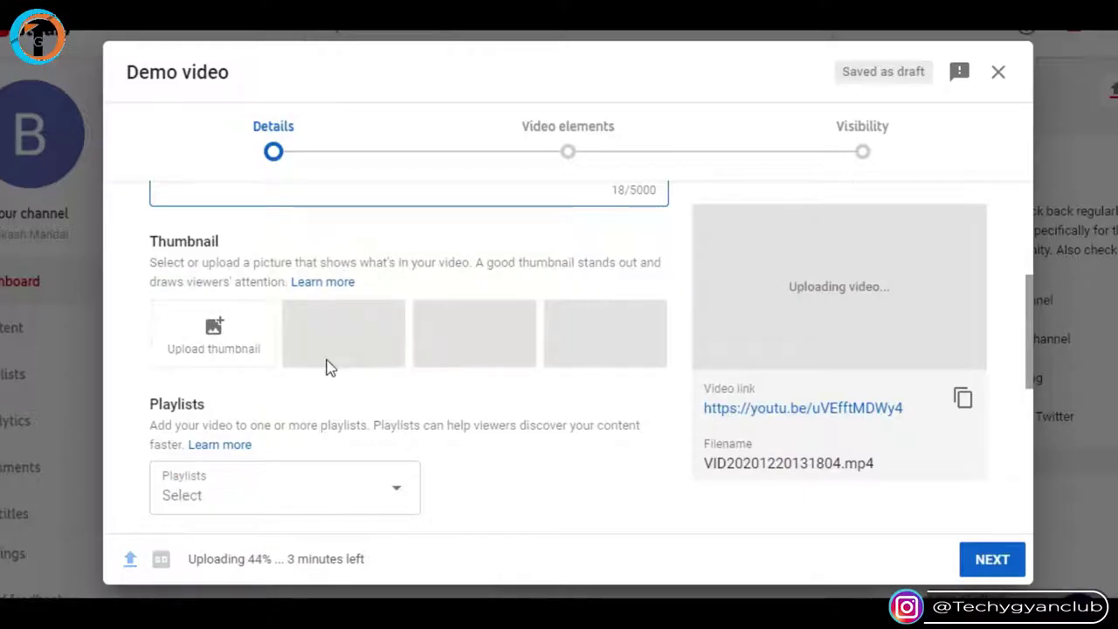
scroll(339, 376, down, 1)
scroll(448, 407, down, 2)
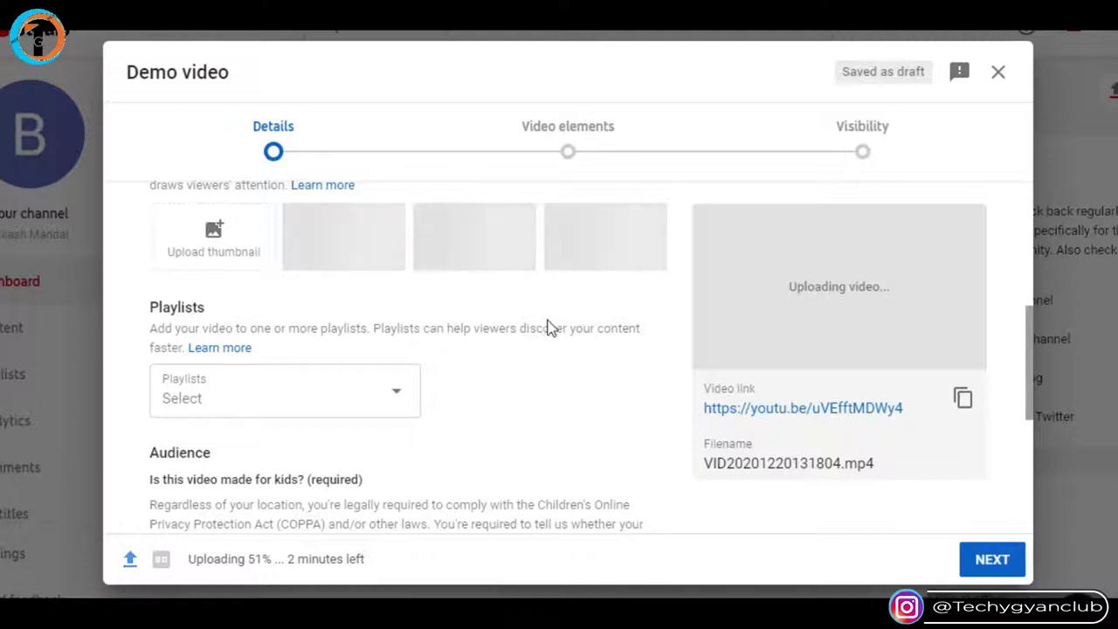
scroll(539, 321, down, 1)
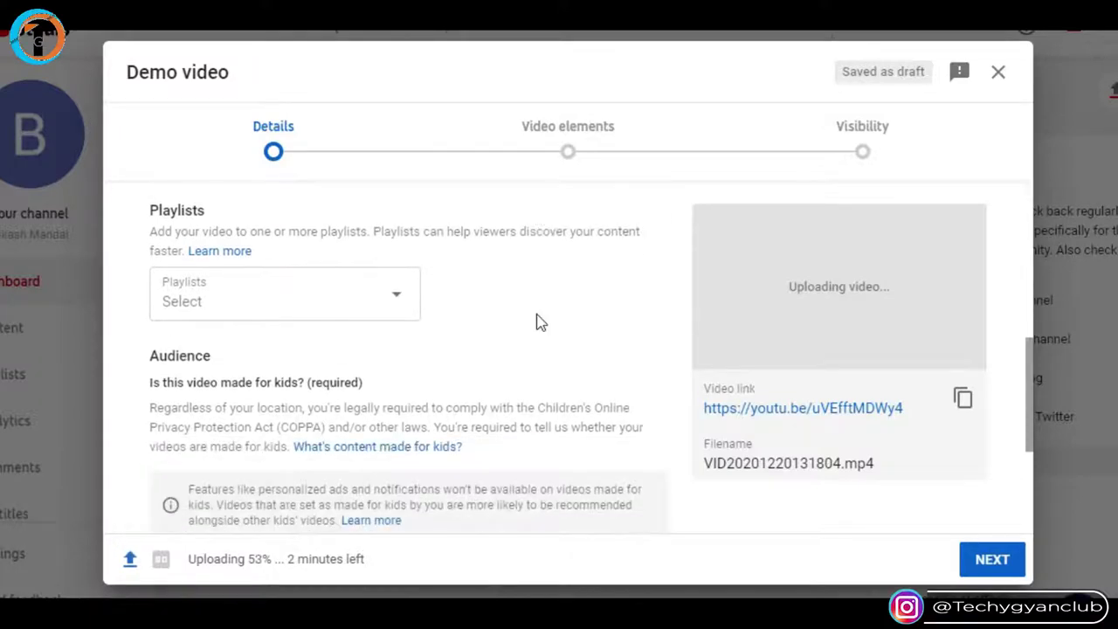
scroll(537, 323, down, 2)
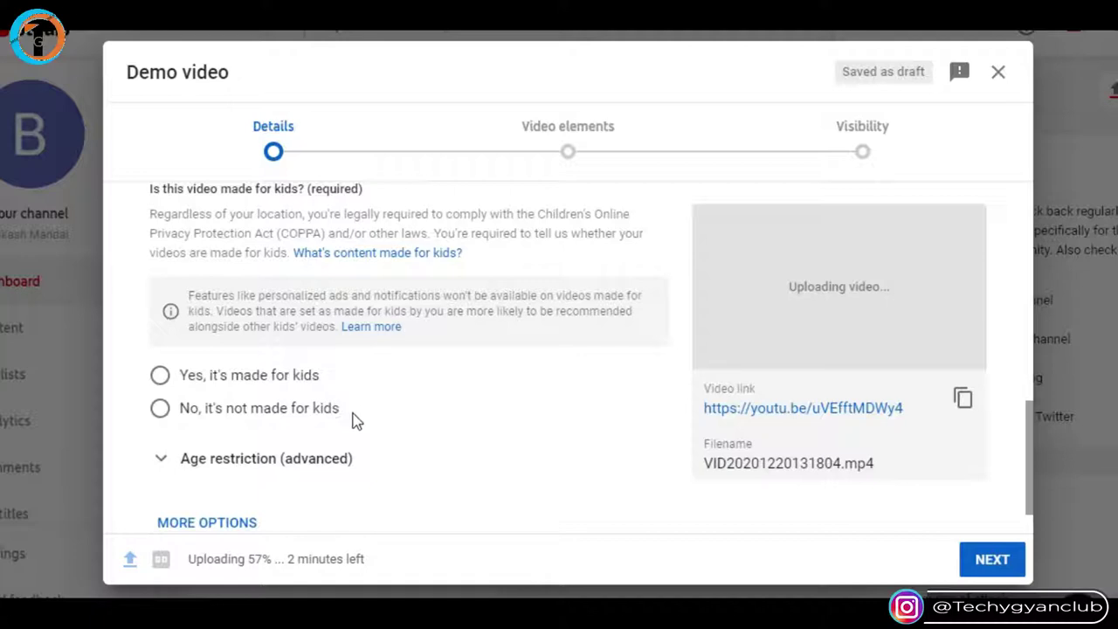
click(160, 410)
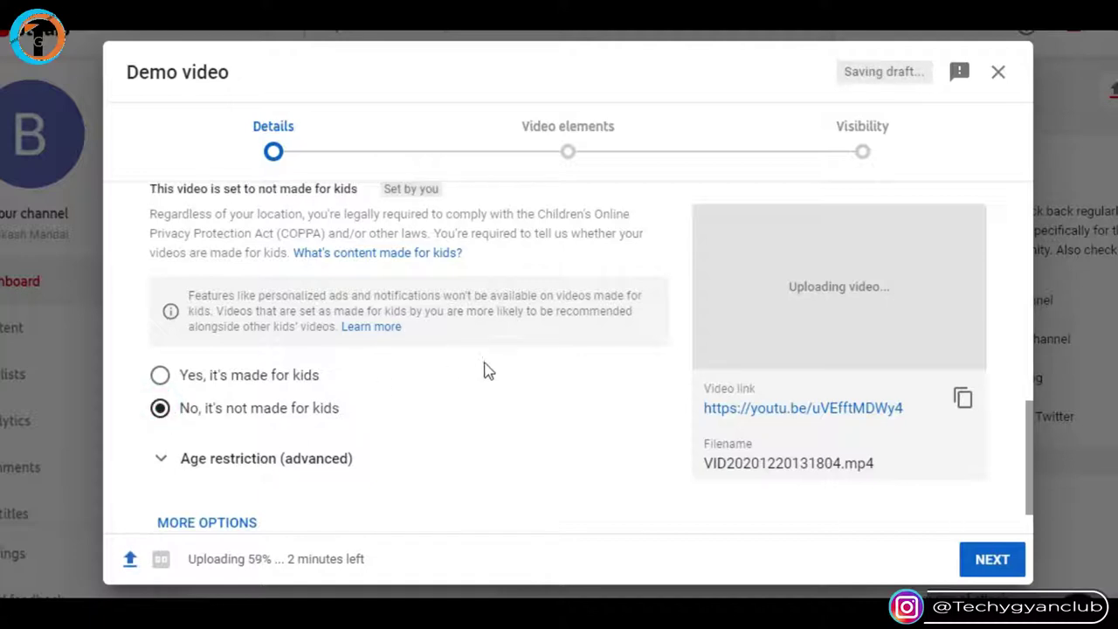
Step: Expand the additional video options and add the tag "Demo Video"
scroll(489, 371, down, 1)
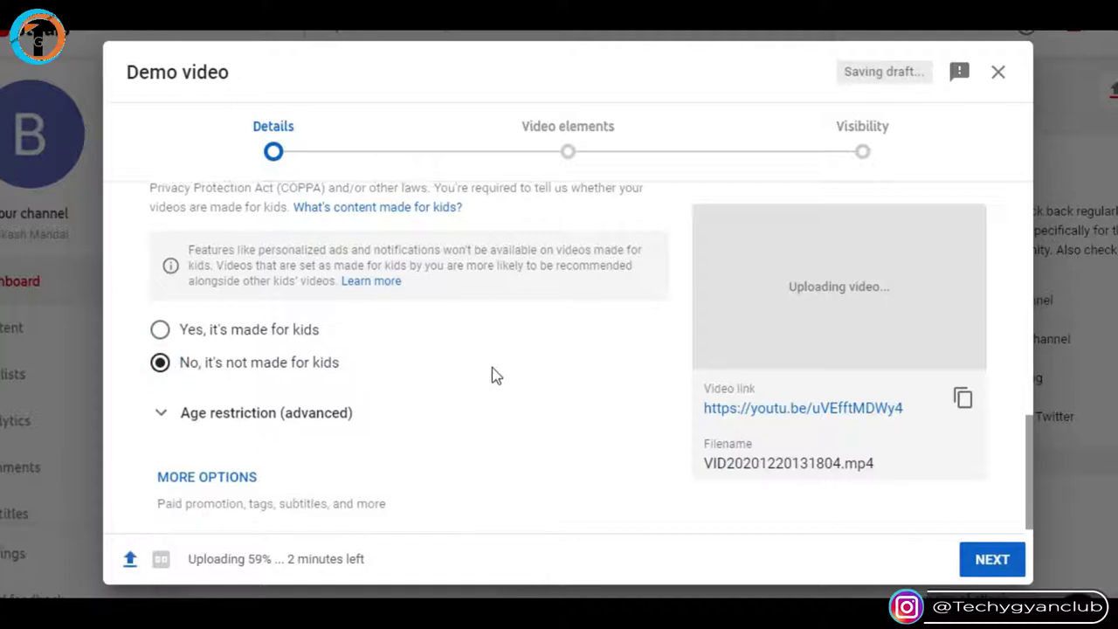
click(206, 467)
scroll(469, 382, down, 5)
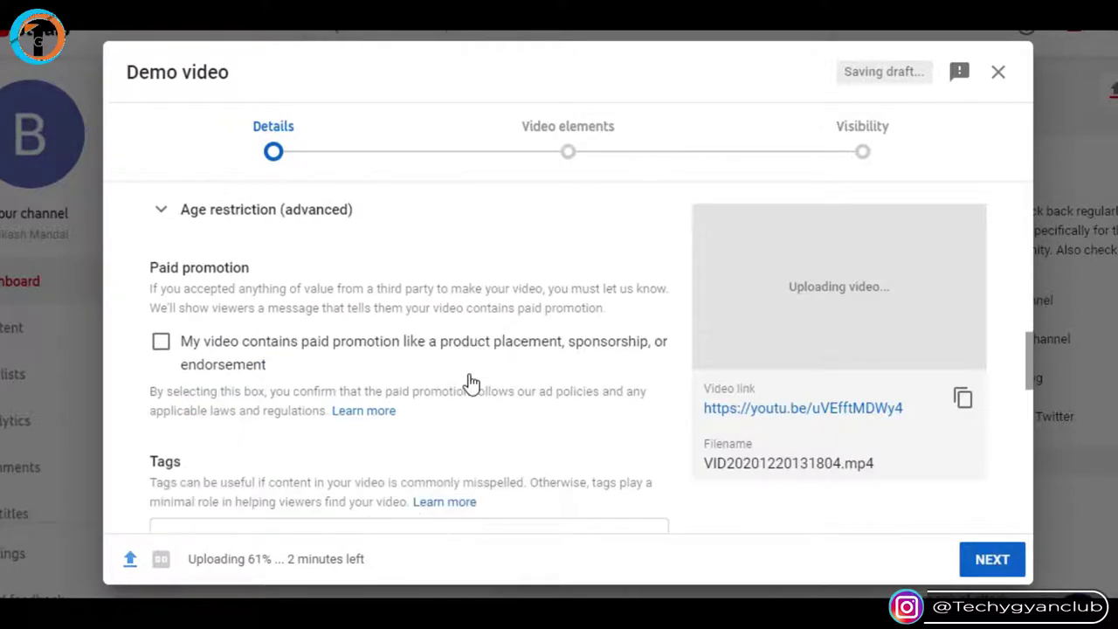
click(289, 262)
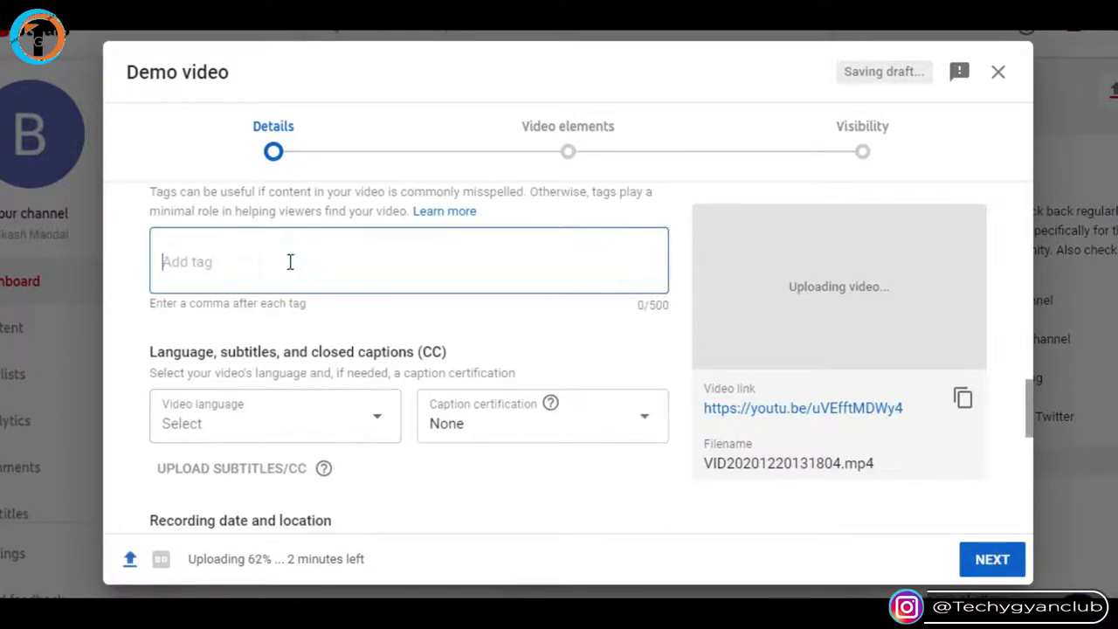
text(Demo Video,)
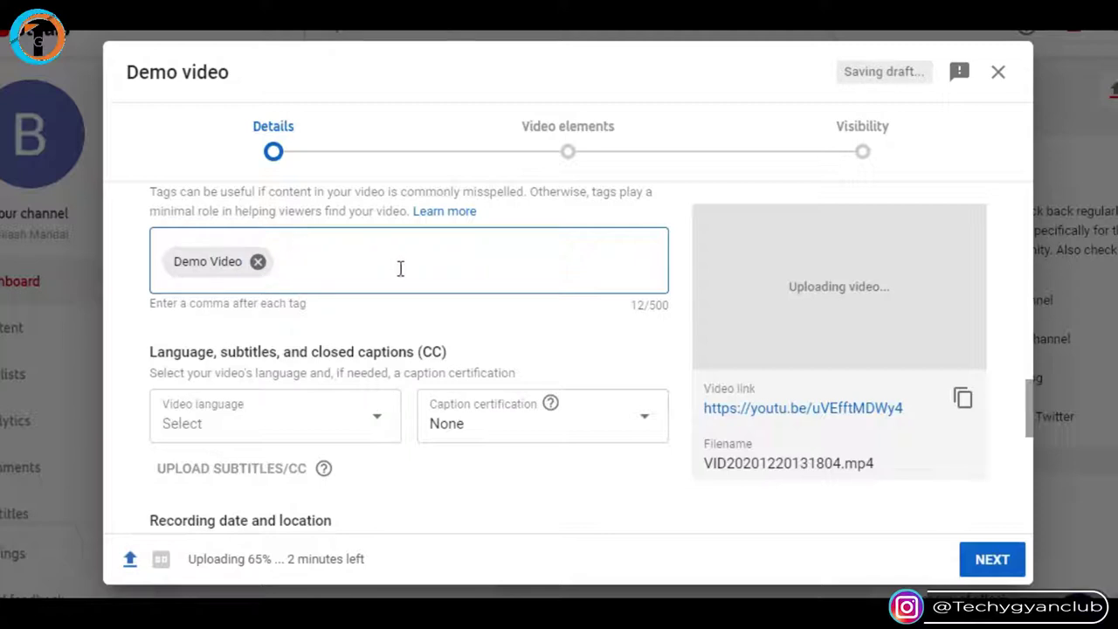
Step: Keep the default language, license, category and comment options and proceed through the upload to the Visibility stage
scroll(407, 305, down, 3)
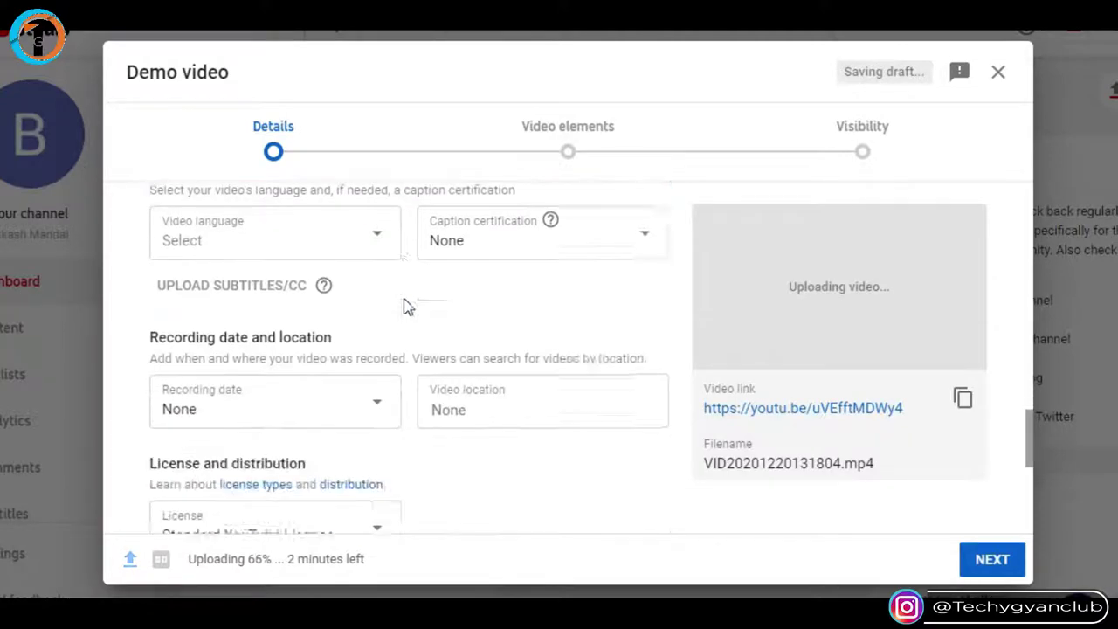
scroll(407, 305, down, 5)
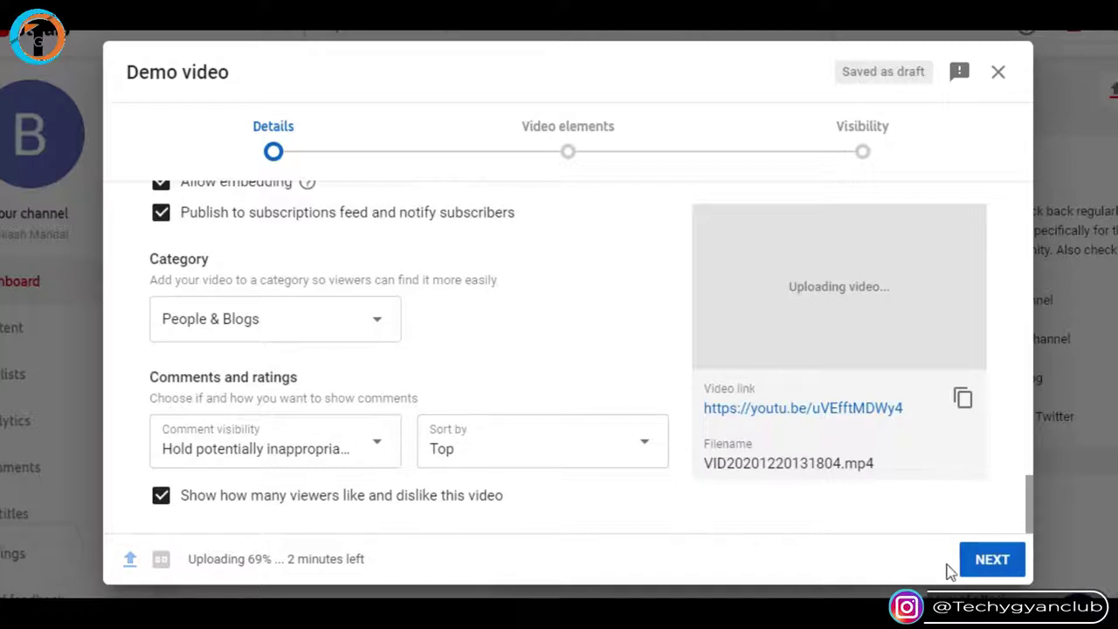
click(986, 568)
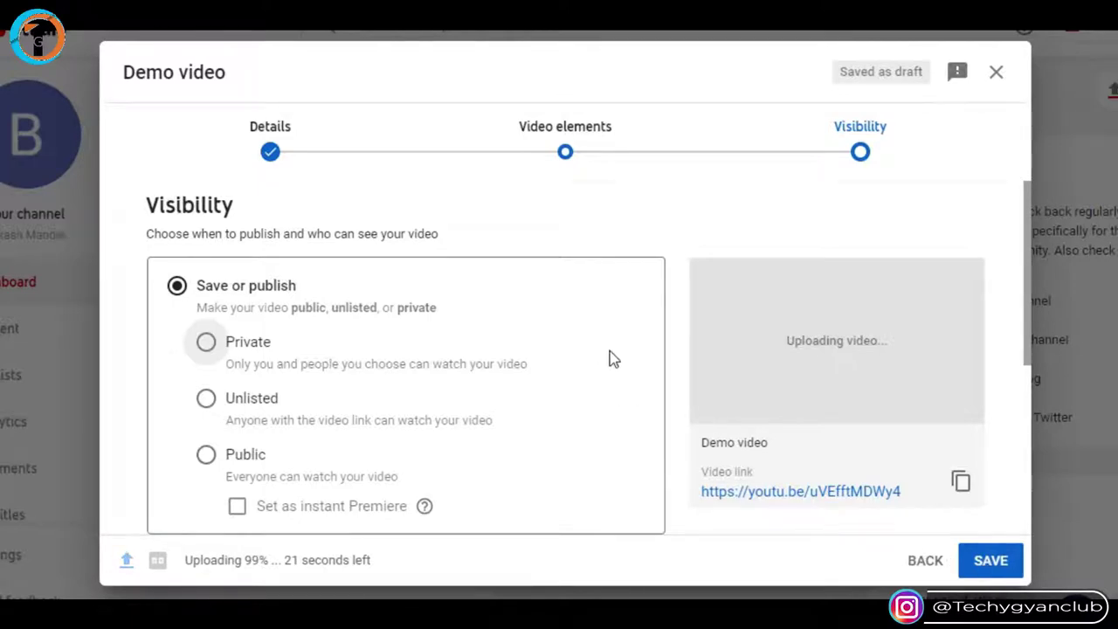
Step: Set the video's visibility to Unlisted, save the upload and dismiss the sharing dialog
scroll(609, 357, down, 3)
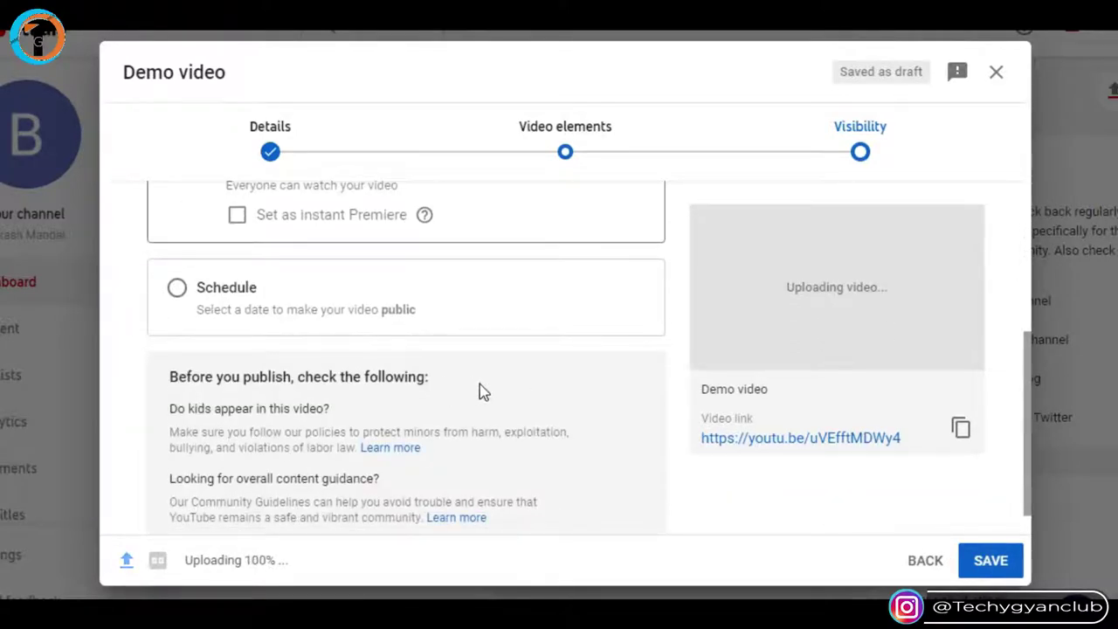
scroll(480, 384, up, 1)
scroll(480, 384, up, 2)
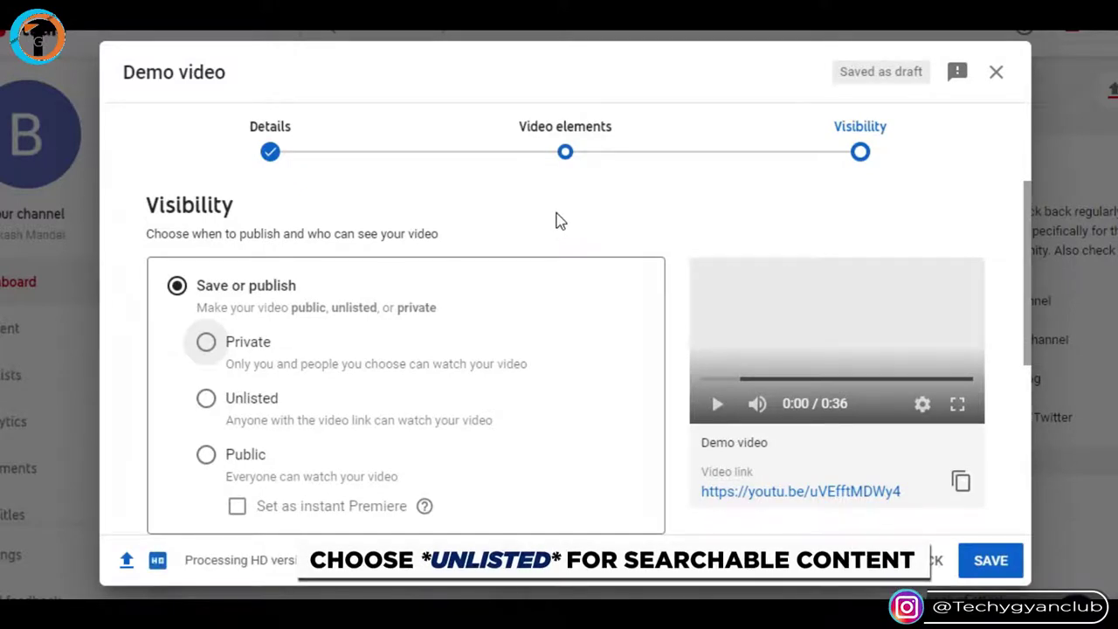
click(207, 399)
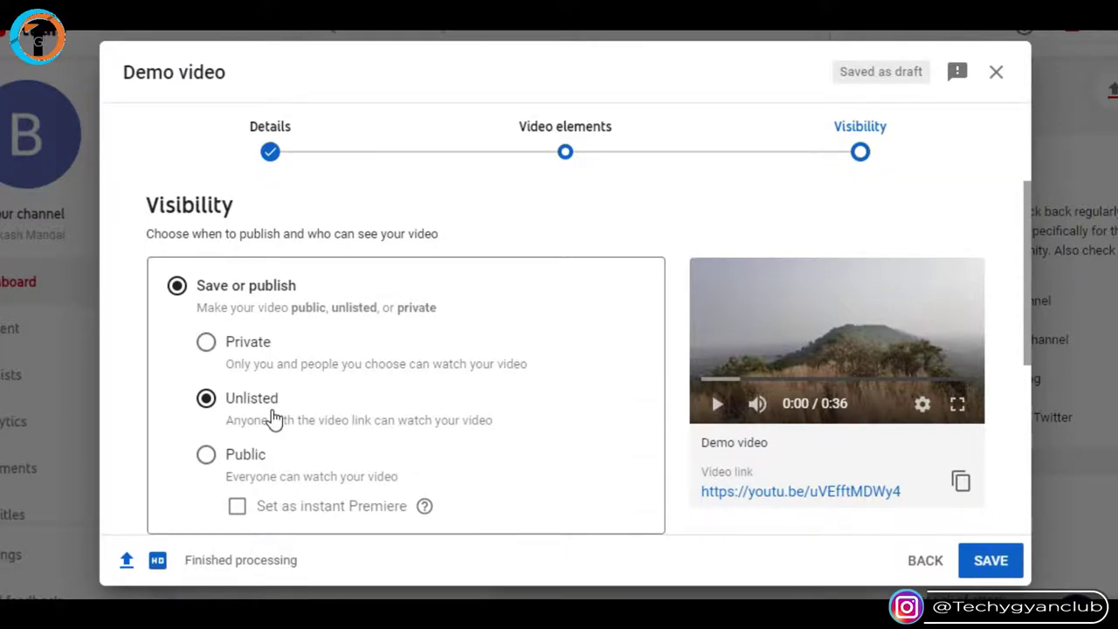
click(991, 561)
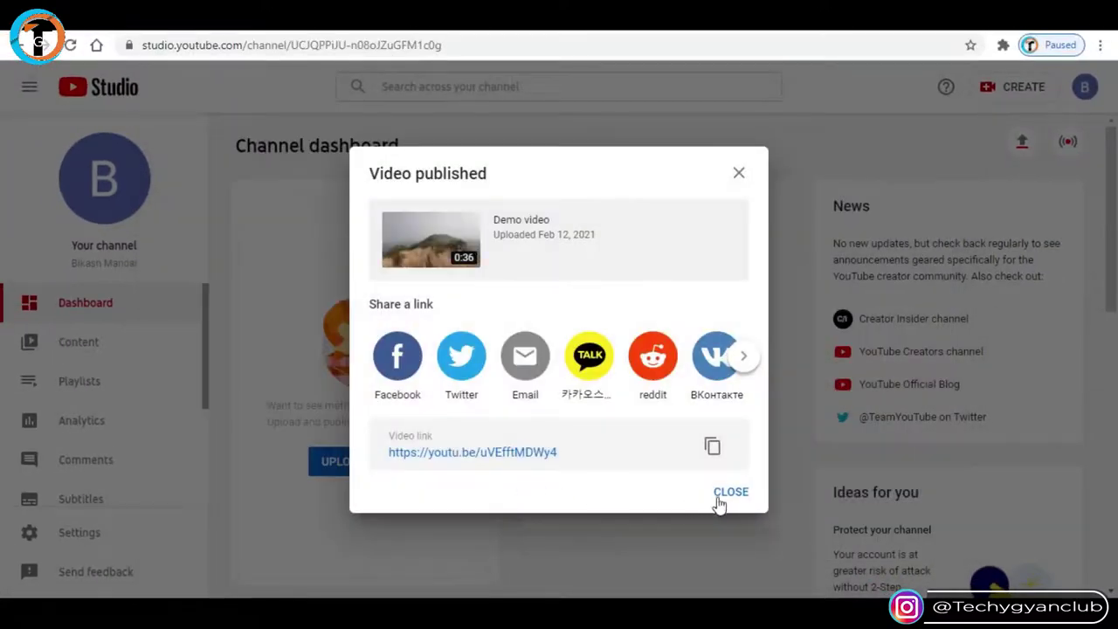
click(719, 502)
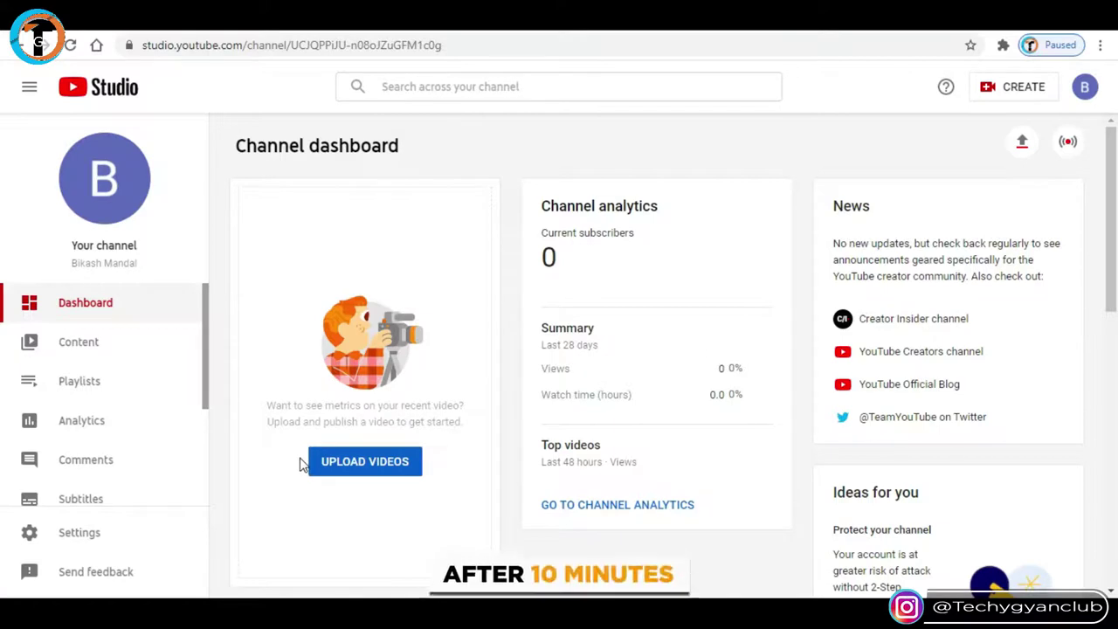
Step: Open the details of "Demo video" for editing from the channel's uploaded content
click(96, 343)
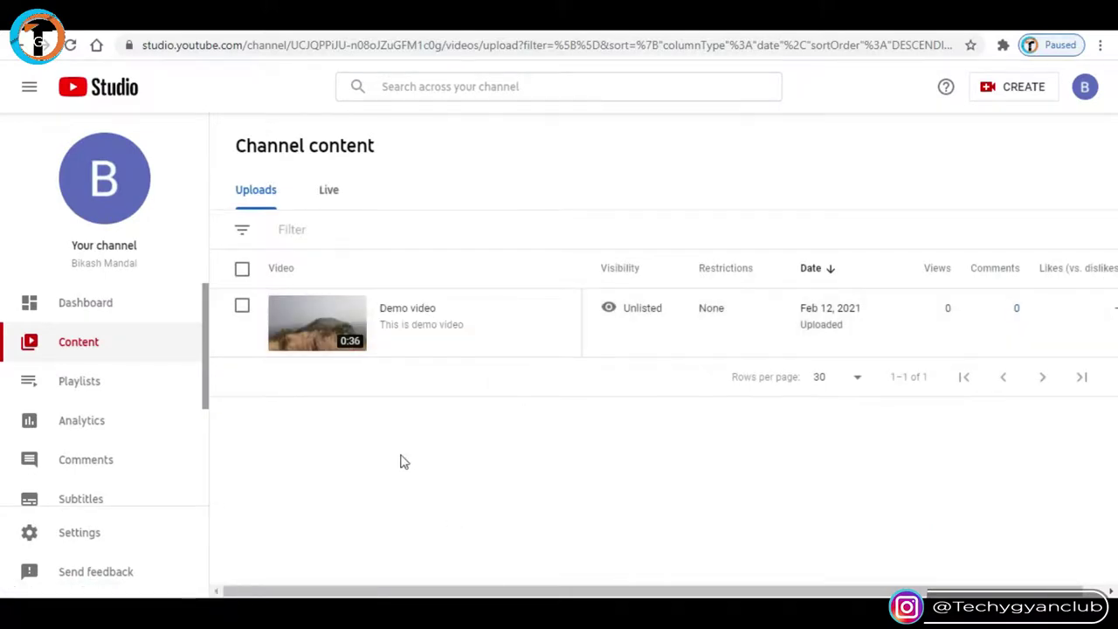
mouse_move(406, 350)
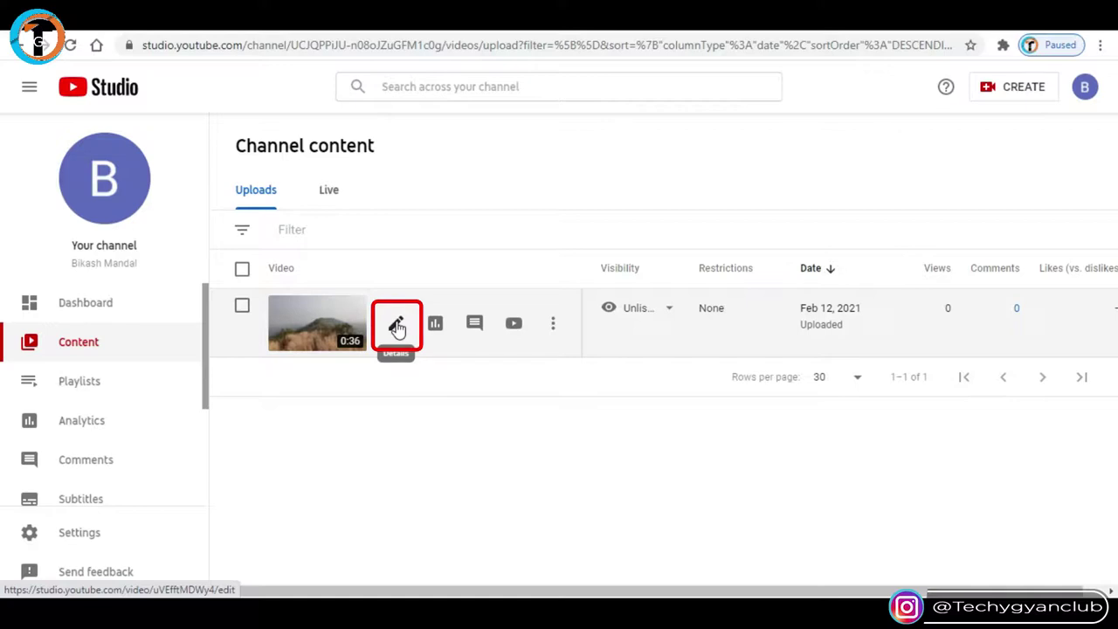
click(397, 325)
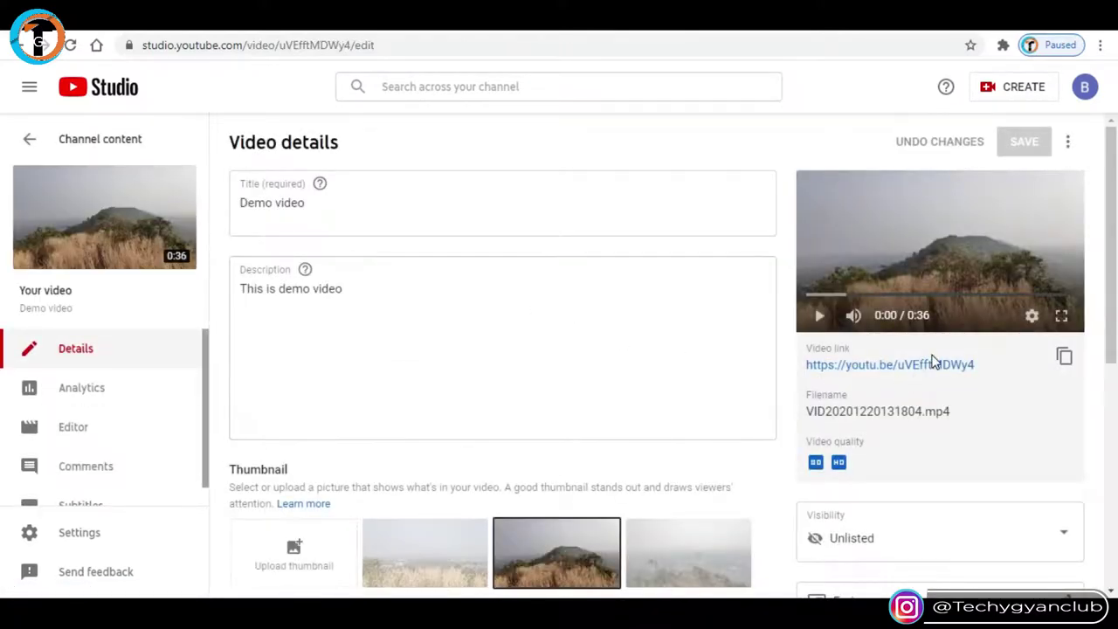
Step: Change the visibility of the video to Public in its details and confirm the choice
scroll(933, 362, down, 2)
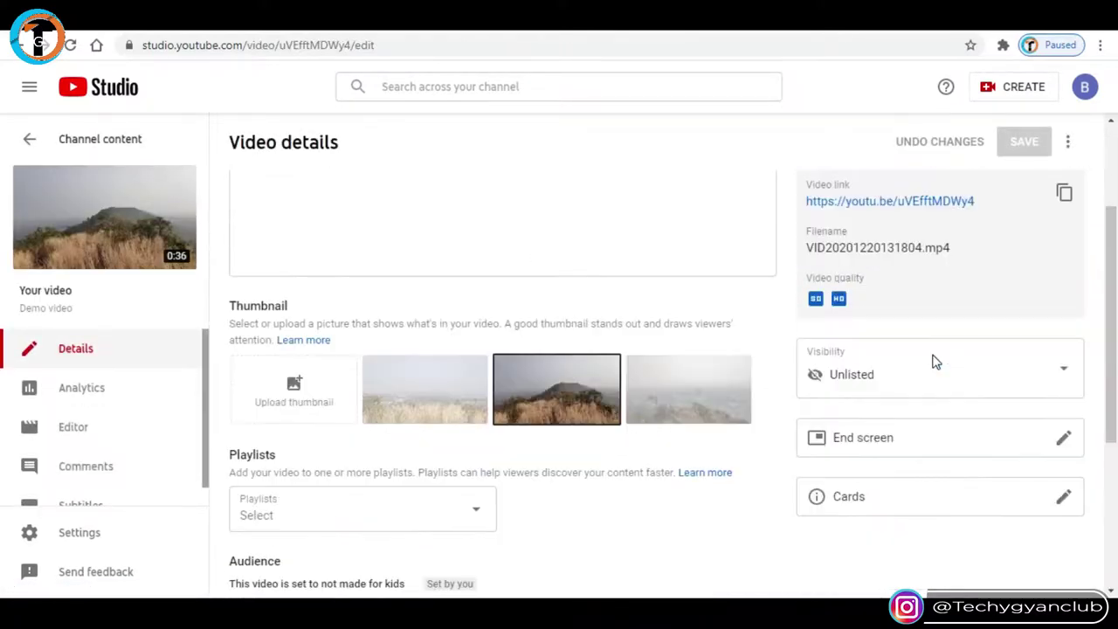
click(1058, 375)
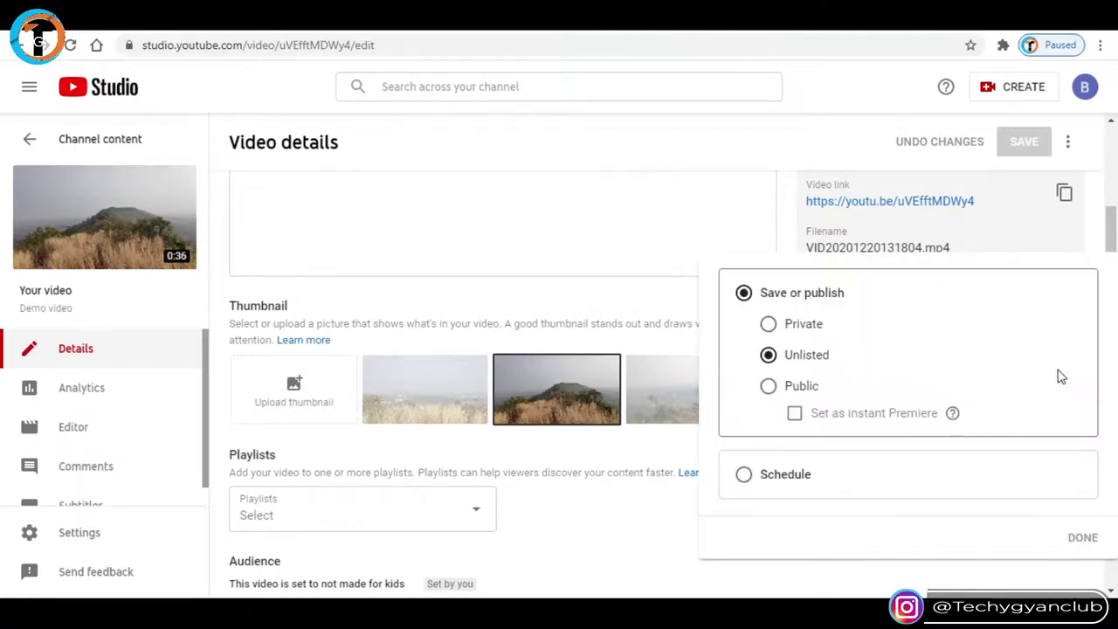
click(771, 387)
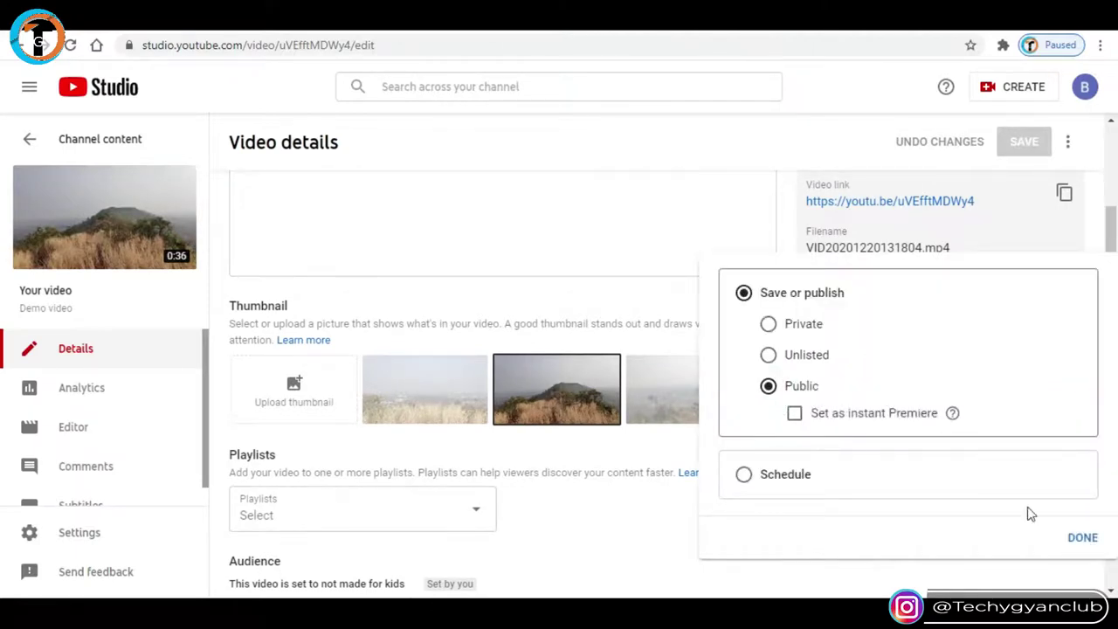
click(1079, 539)
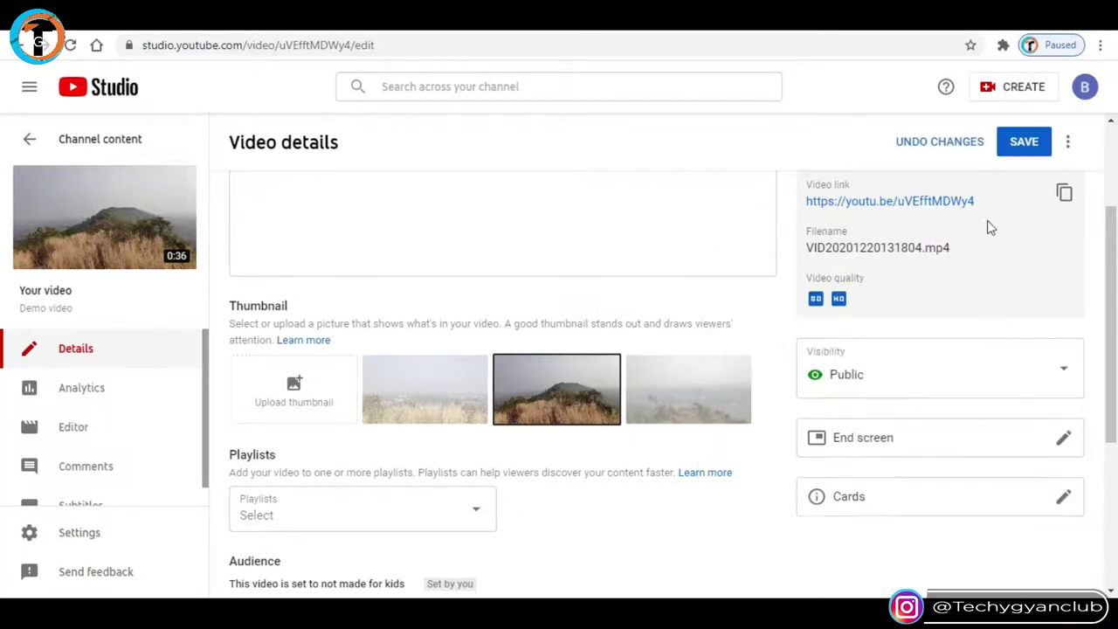